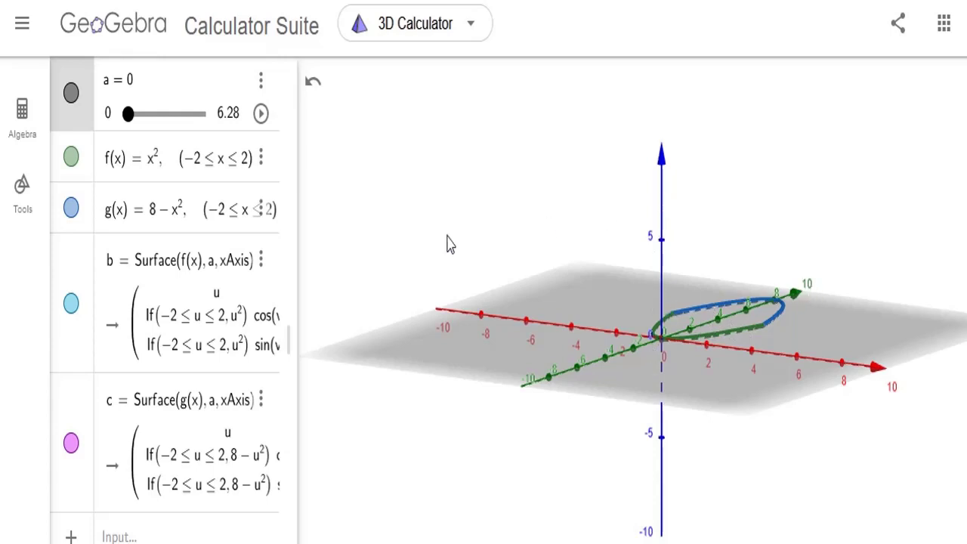
Animate slider a to revolve f(x) = x² and g(x) = 8 − x² about the x-axis, and reset a to 0
{"action": "left_click", "coordinate": [259, 117]}
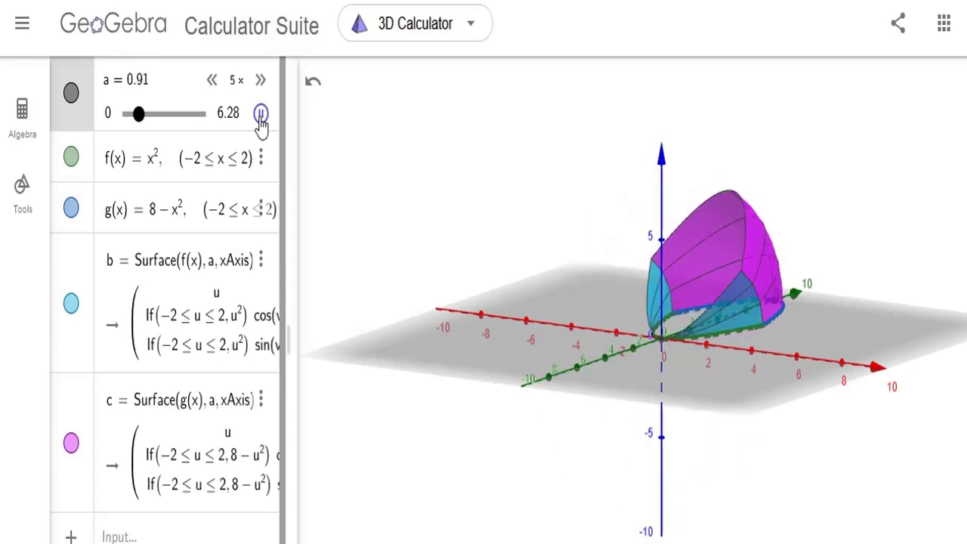
{"action": "left_click", "coordinate": [259, 114]}
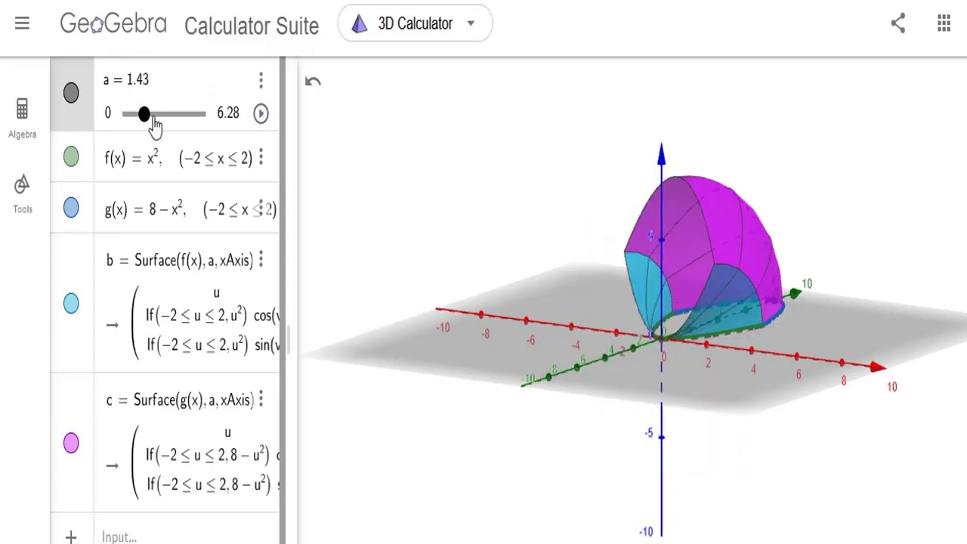
{"action": "left_click", "coordinate": [118, 119]}
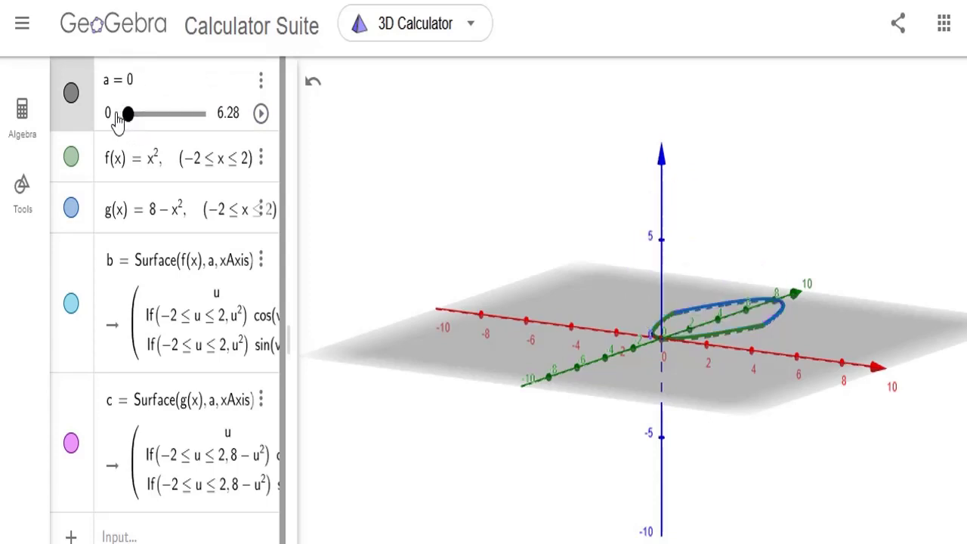
Hide the xy-plane and start animating slider a to revolve both parabolas about the x-axis
{"action": "right_click", "coordinate": [408, 350]}
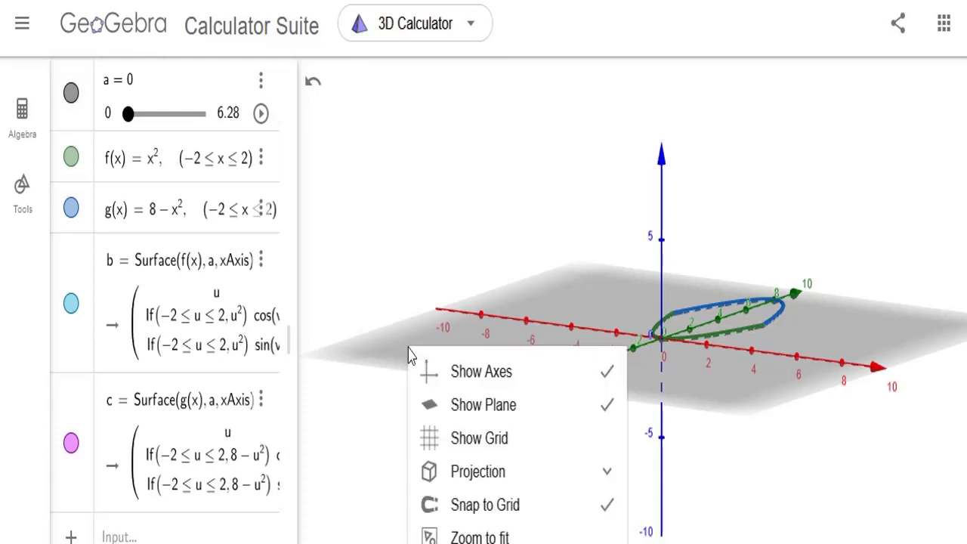
{"action": "left_click", "coordinate": [487, 414]}
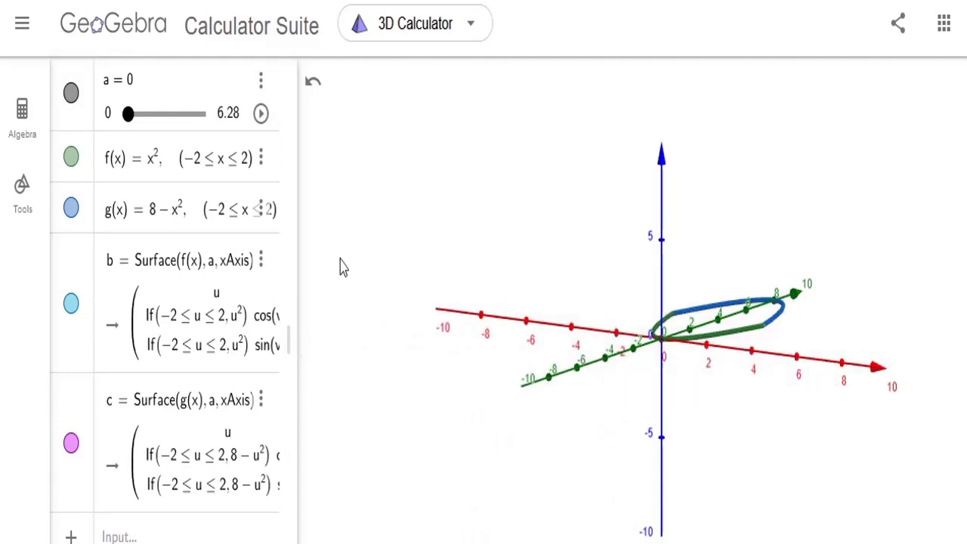
{"action": "left_click", "coordinate": [260, 113]}
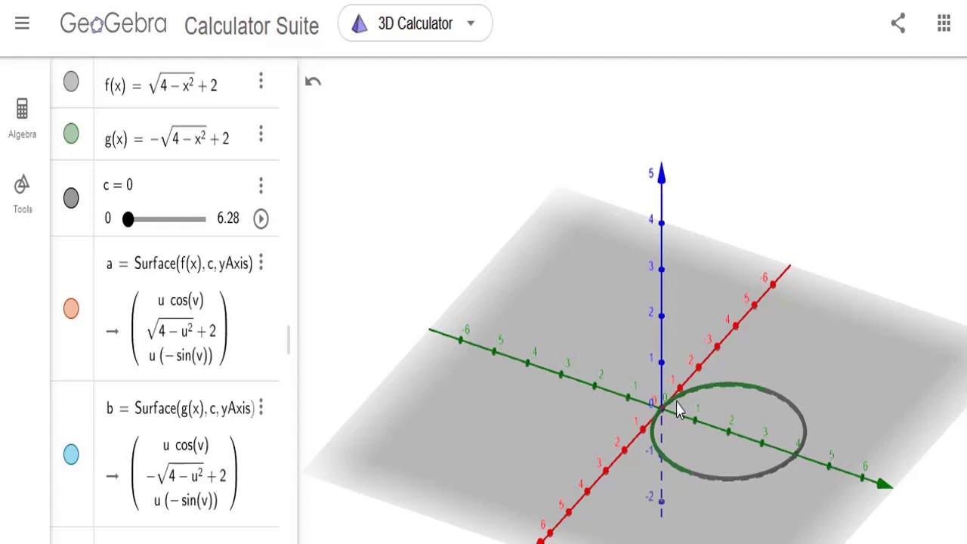
Animate slider c to revolve the two semicircles about the y-axis, stop the animation and reset c to 0
{"action": "left_click", "coordinate": [436, 170]}
{"action": "left_click", "coordinate": [259, 218]}
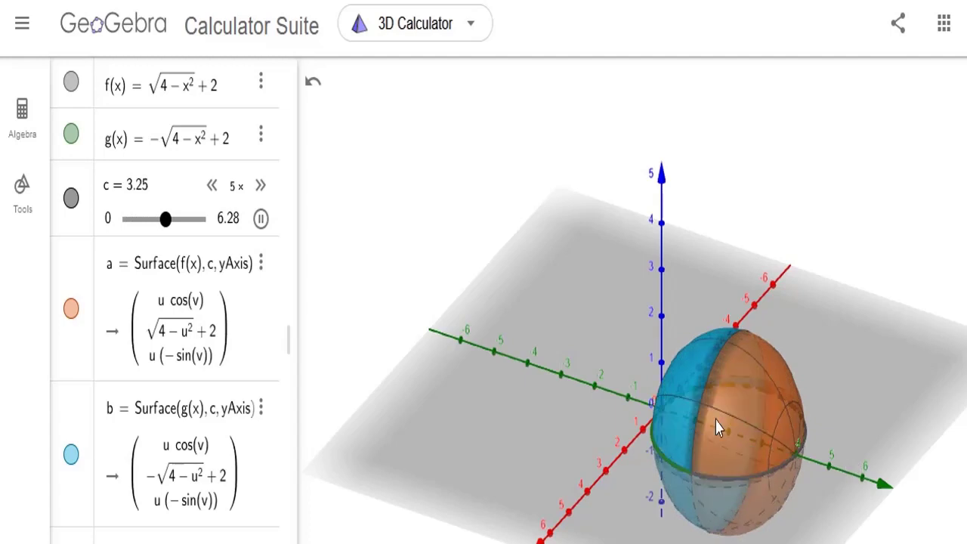
{"action": "left_click", "coordinate": [260, 218]}
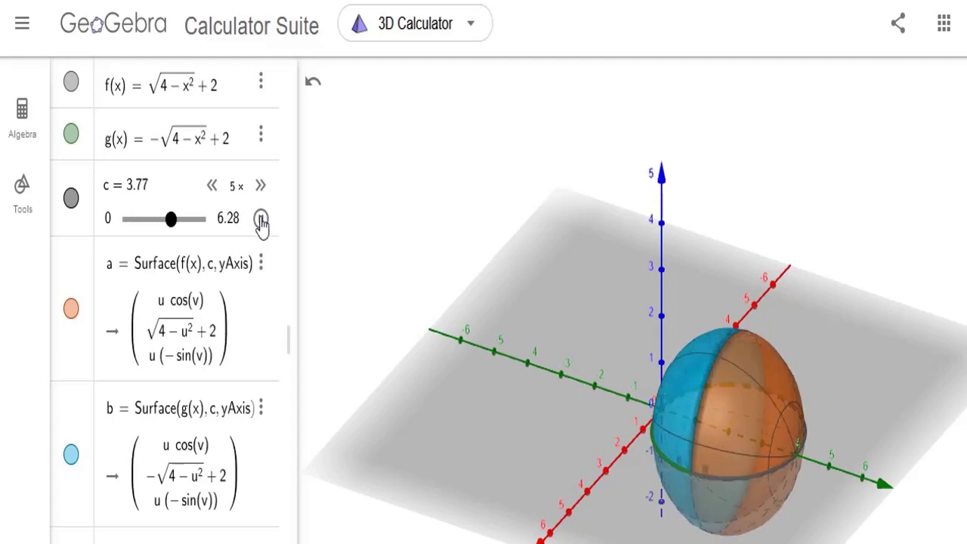
{"action": "left_click", "coordinate": [260, 219]}
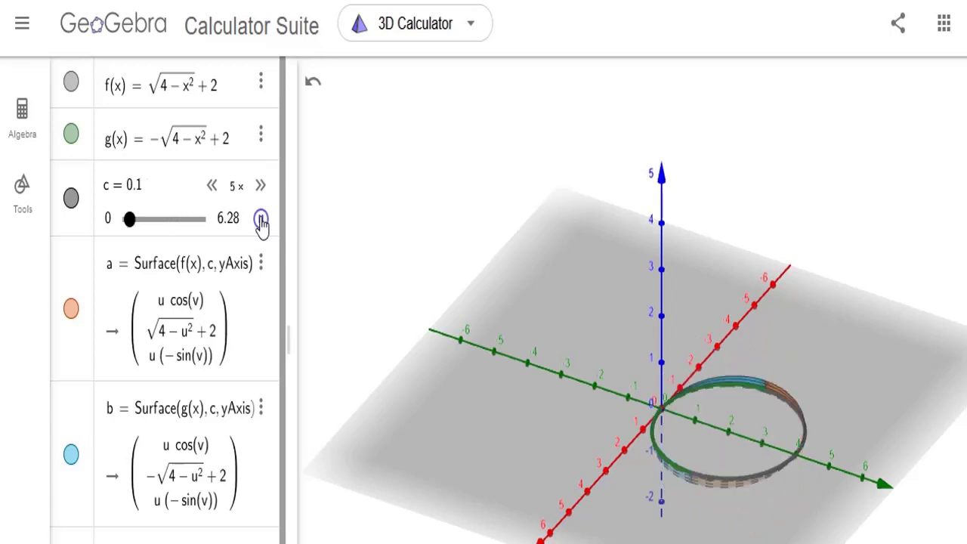
{"action": "left_click", "coordinate": [259, 219]}
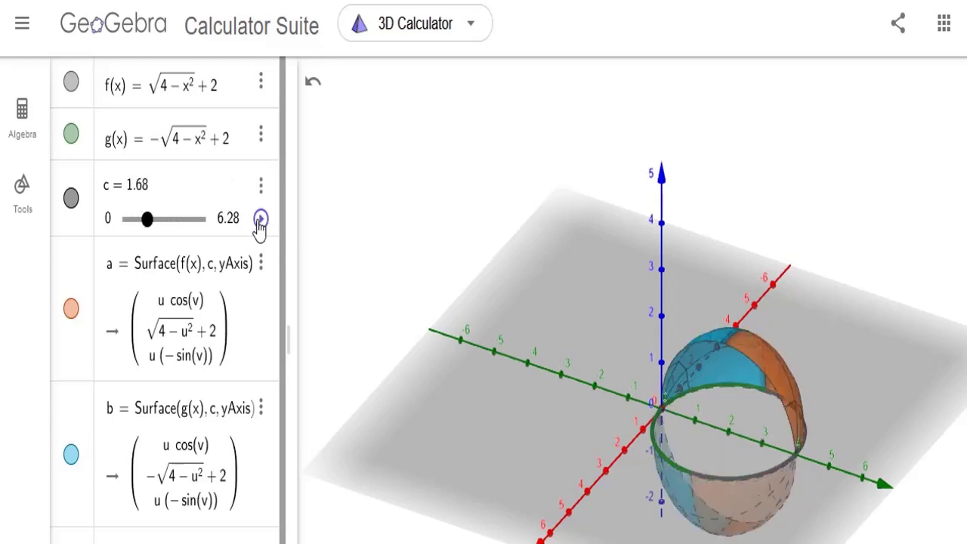
{"action": "left_click", "coordinate": [145, 227]}
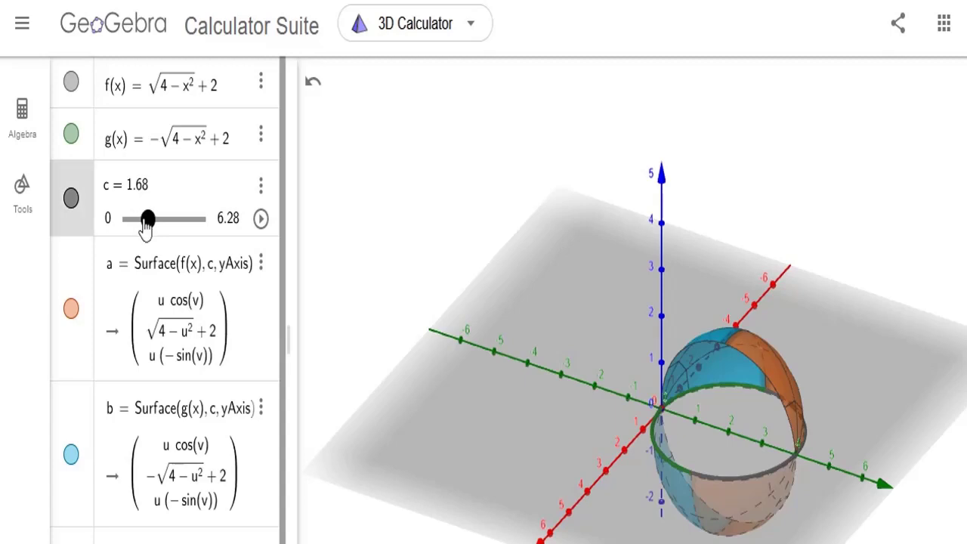
{"action": "left_click_drag", "start_coordinate": [130, 223], "coordinate": [116, 223]}
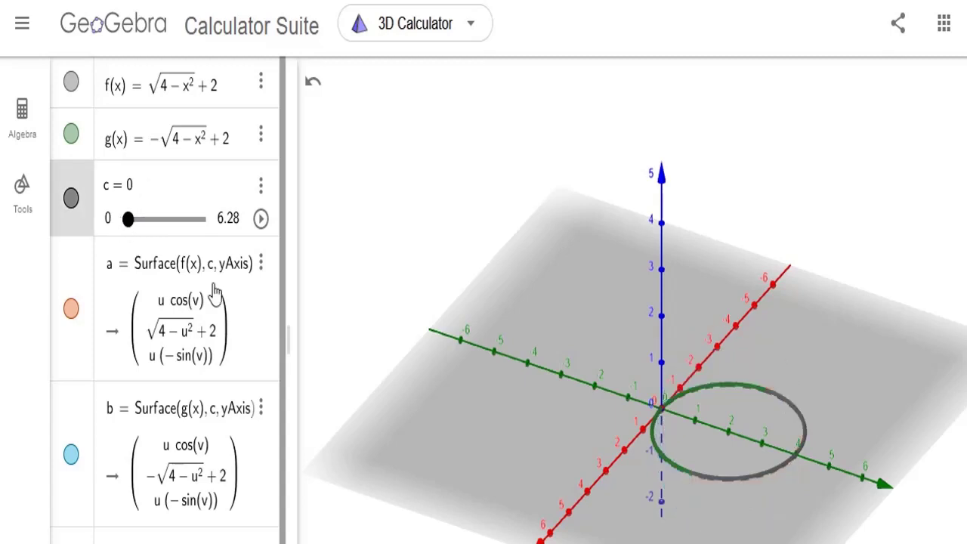
Hide the xy-plane and start animating slider c to revolve the semicircles about the y-axis
{"action": "right_click", "coordinate": [406, 376]}
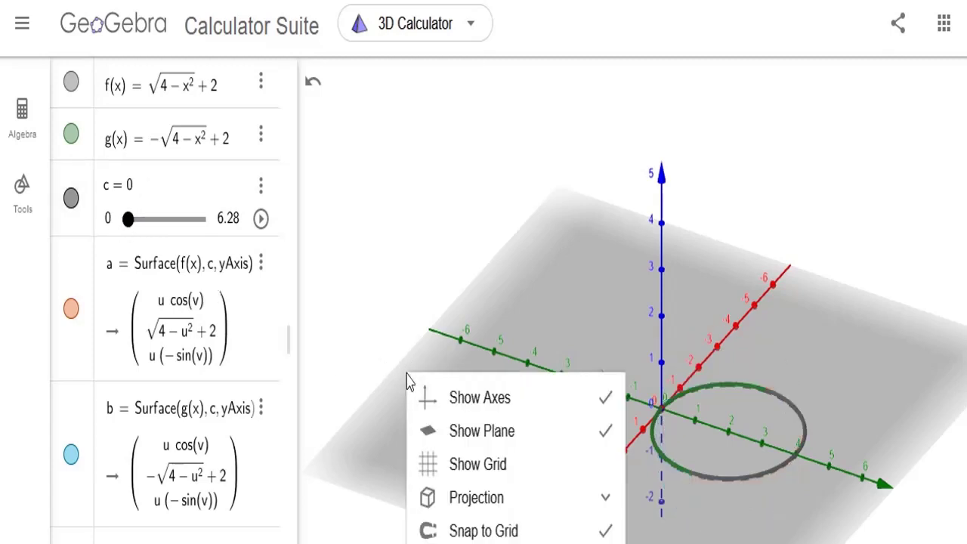
{"action": "left_click", "coordinate": [495, 440]}
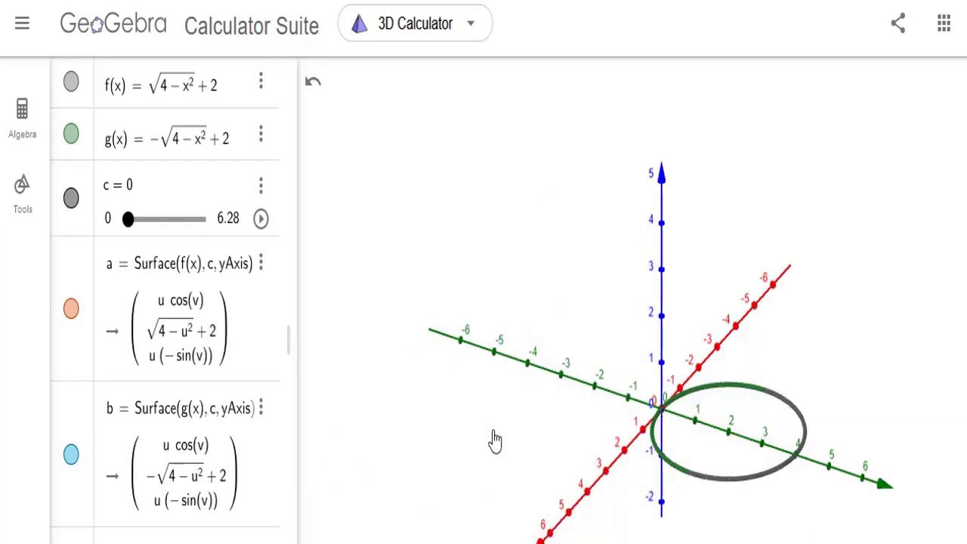
{"action": "left_click", "coordinate": [261, 218]}
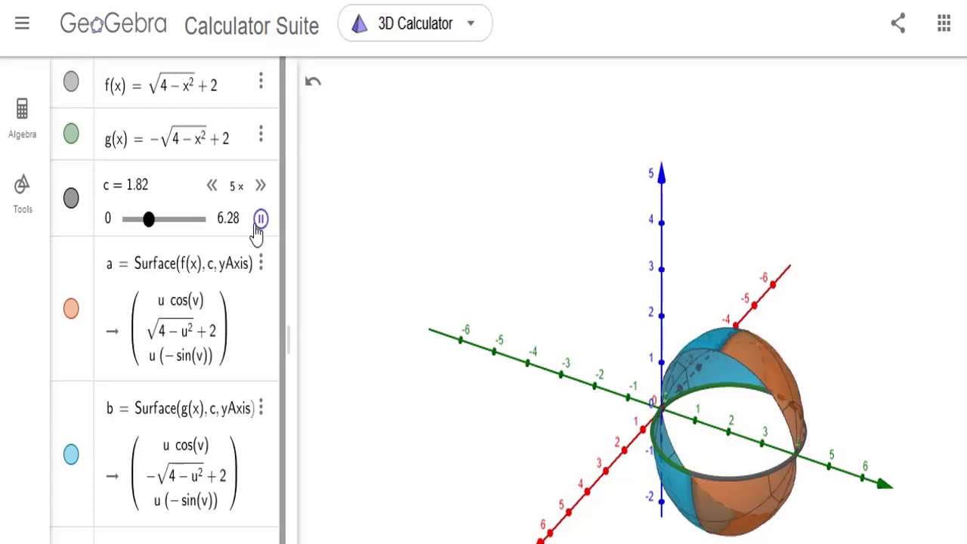
Stop the animation of slider c and reset c to 0
{"action": "left_click", "coordinate": [260, 219]}
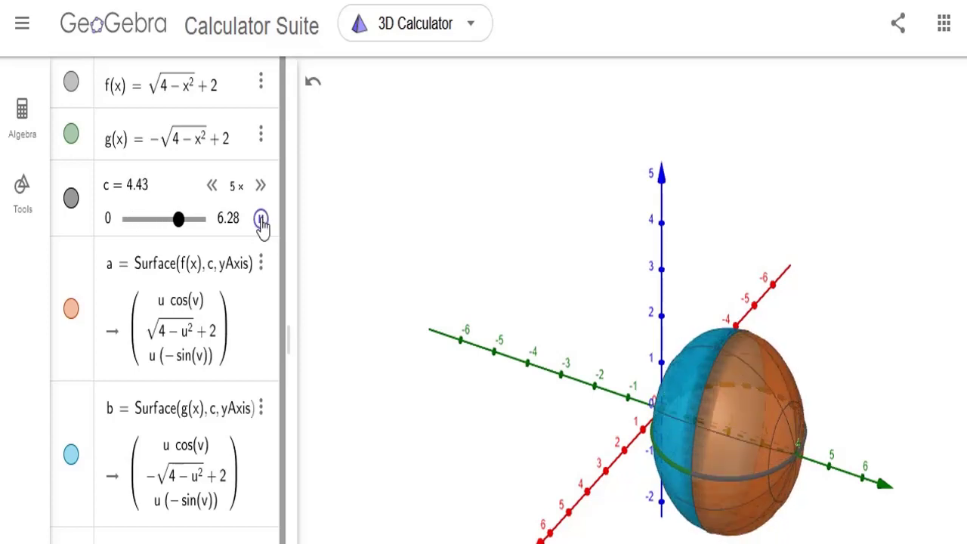
{"action": "left_click", "coordinate": [260, 219]}
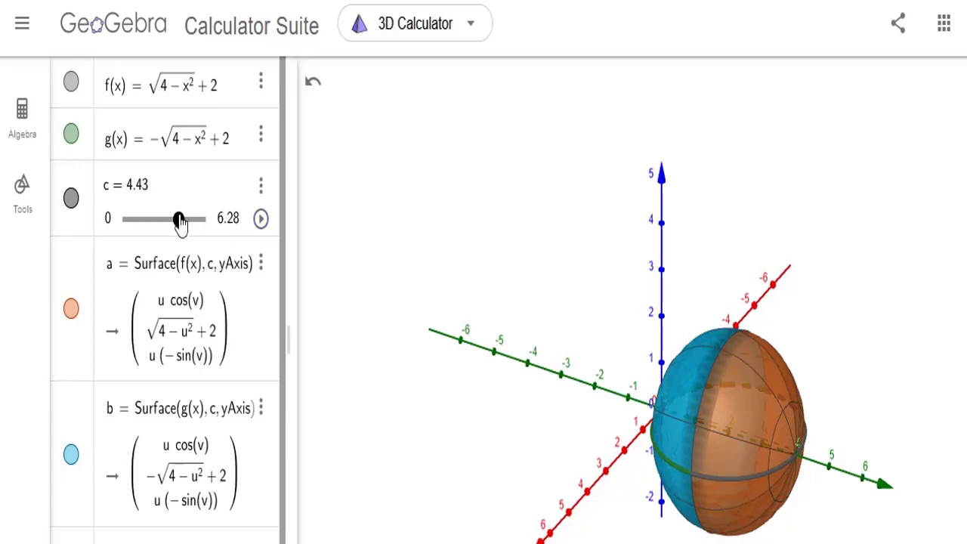
{"action": "left_click", "coordinate": [108, 219]}
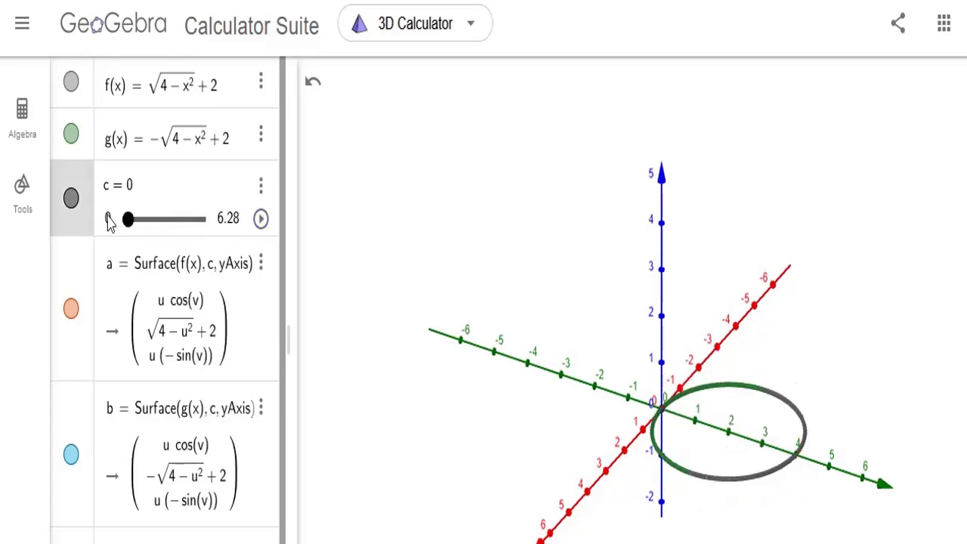
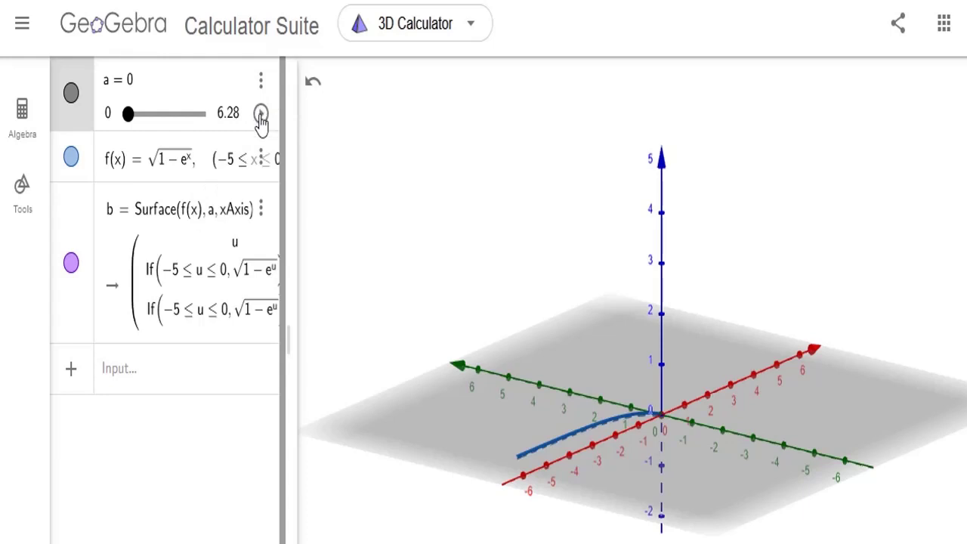
Animate slider a to revolve f(x) = √(1 − e^x) about the x-axis, and reset a to 0
{"action": "left_click", "coordinate": [261, 115]}
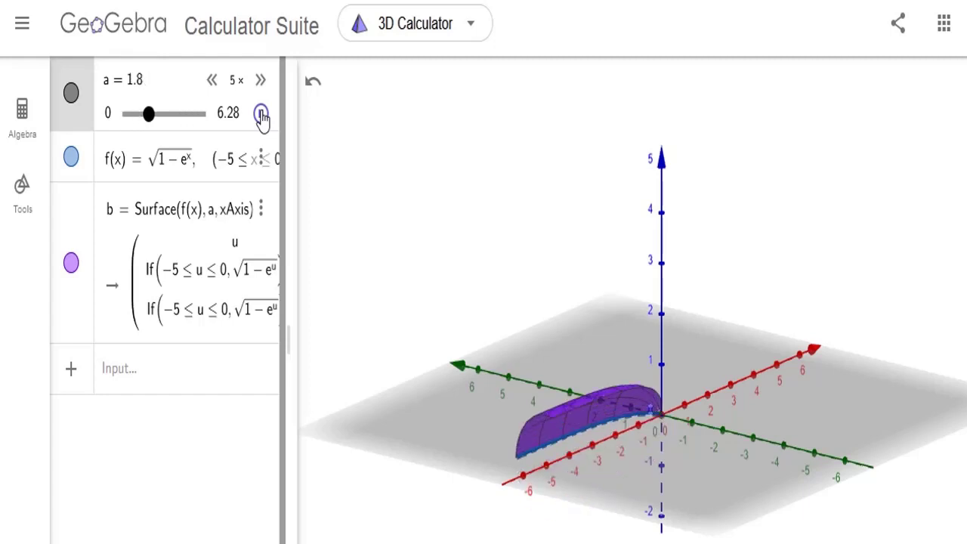
{"action": "left_click", "coordinate": [261, 113]}
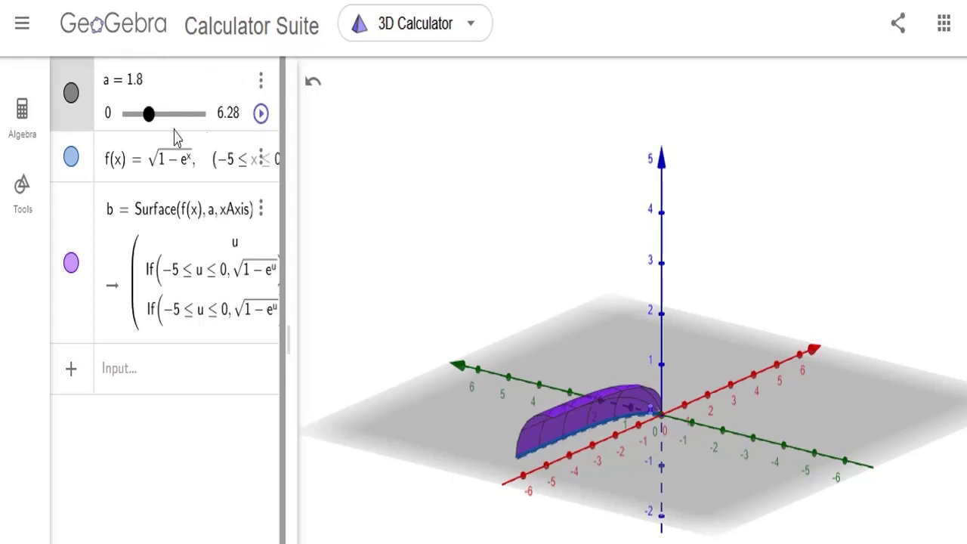
{"action": "left_click", "coordinate": [127, 118]}
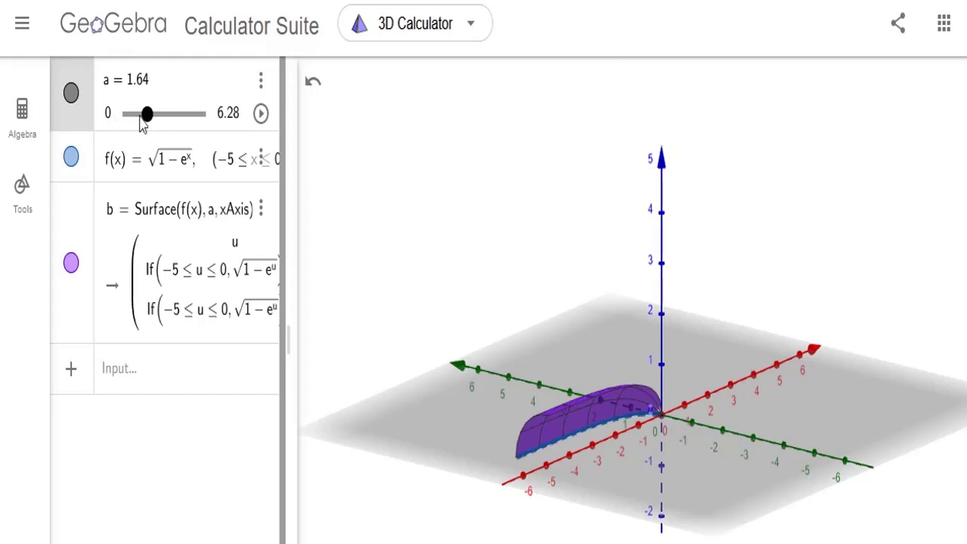
{"action": "left_click_drag", "start_coordinate": [146, 121], "coordinate": [121, 123]}
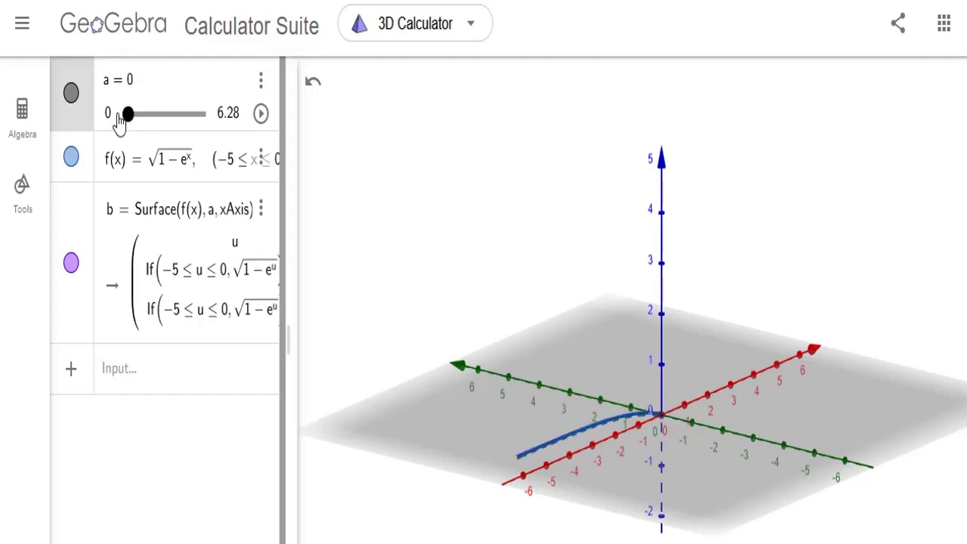
Hide the xy-plane and run the animation of slider a for the √(1 − e^x) curve revolving about the x-axis
{"action": "right_click", "coordinate": [419, 407]}
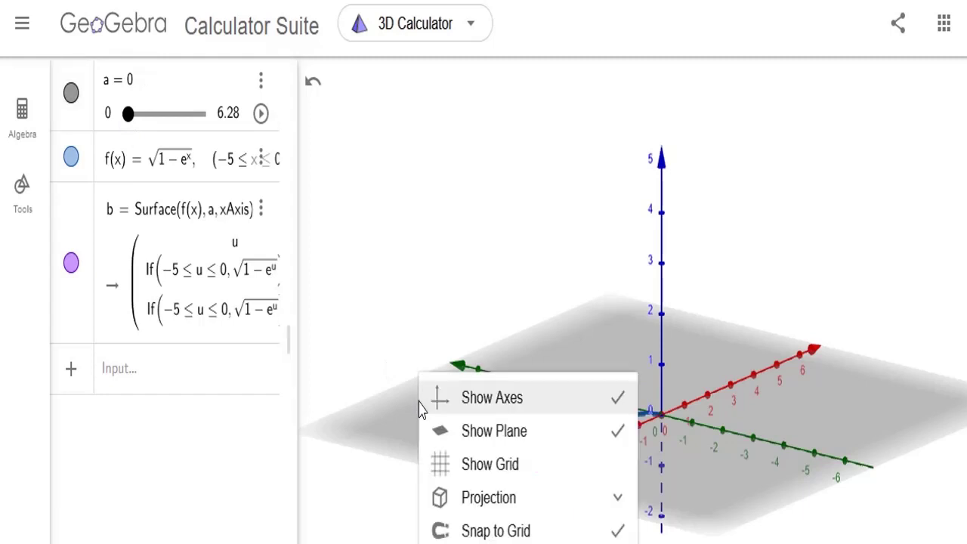
{"action": "left_click", "coordinate": [495, 432]}
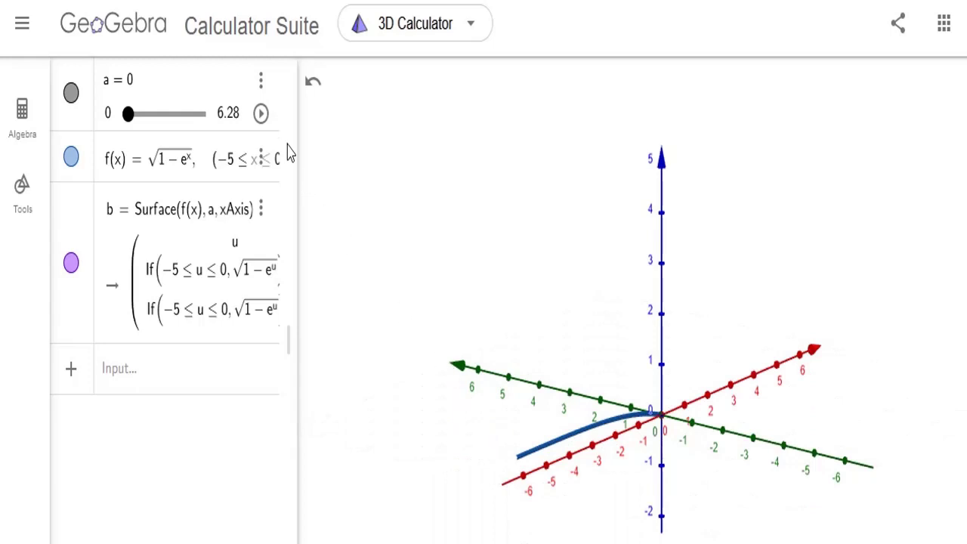
{"action": "left_click", "coordinate": [260, 114]}
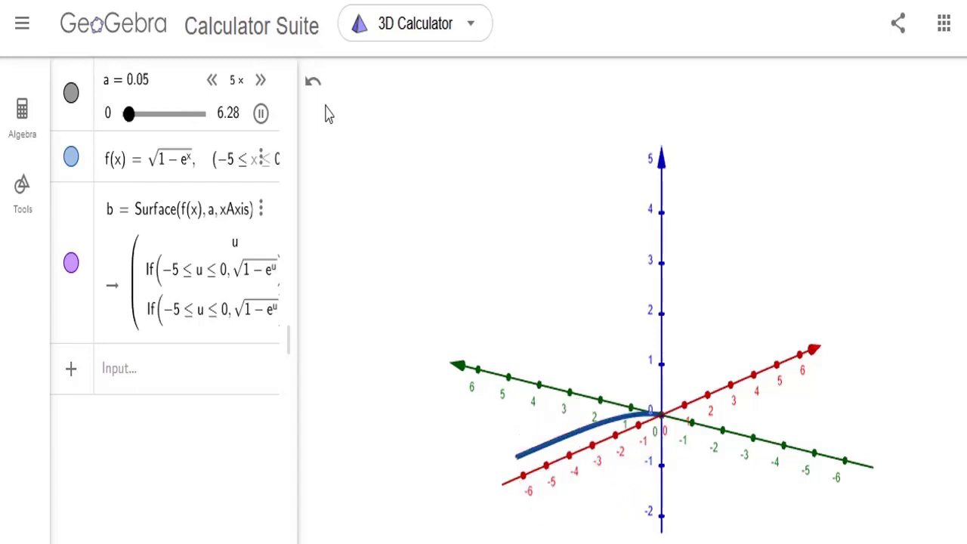
{"action": "left_click", "coordinate": [261, 113]}
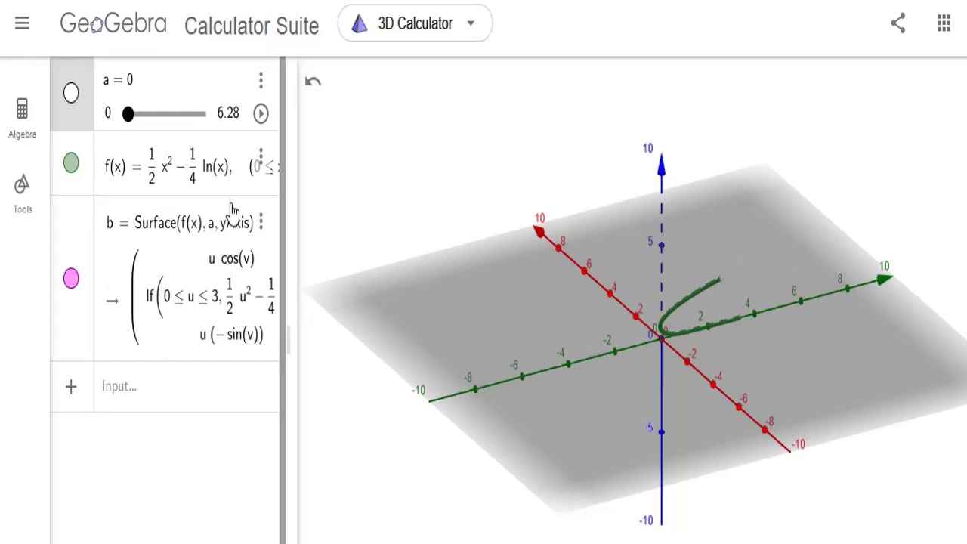
Animate slider a to revolve f(x) = 1/2 x² − 1/4 ln(x) about the y-axis, and stop the animation
{"action": "left_click", "coordinate": [261, 114]}
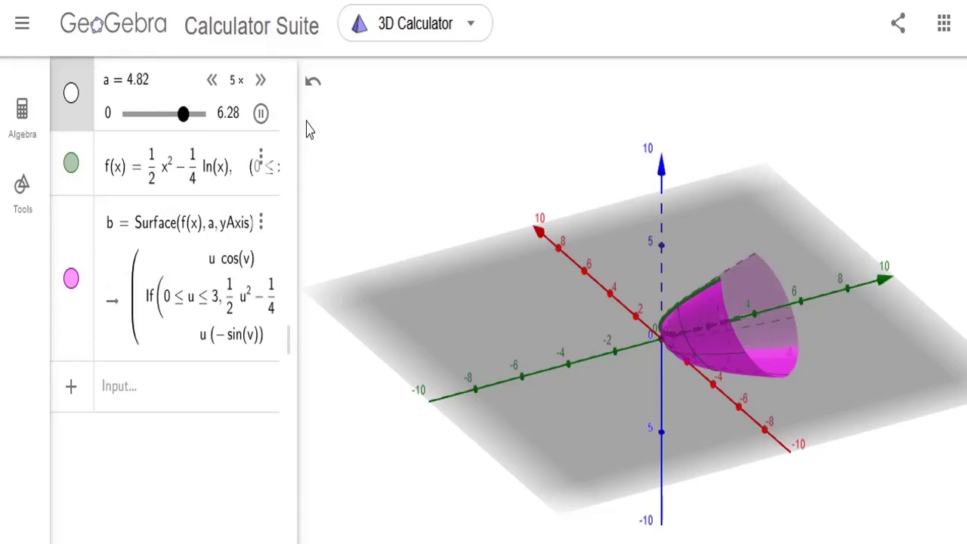
{"action": "left_click", "coordinate": [261, 115]}
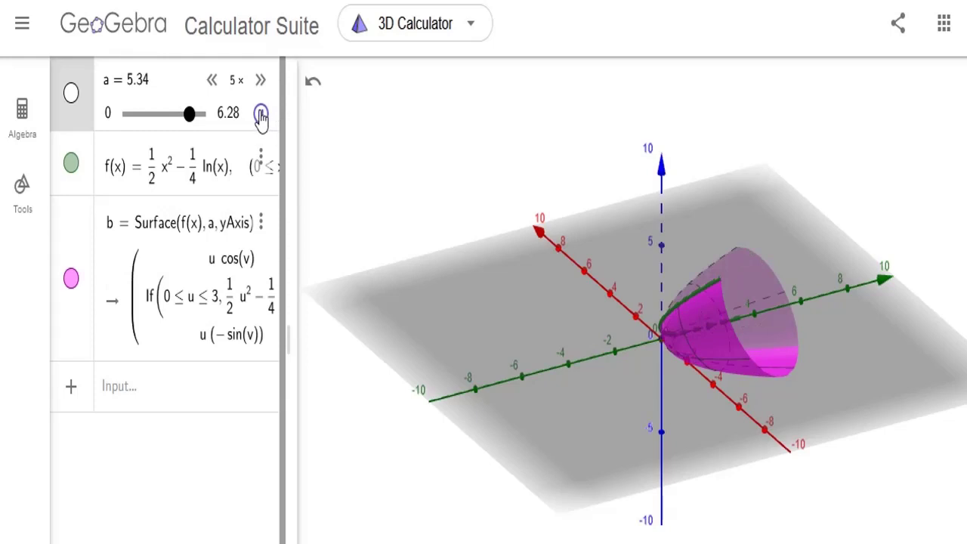
{"action": "left_click", "coordinate": [261, 115]}
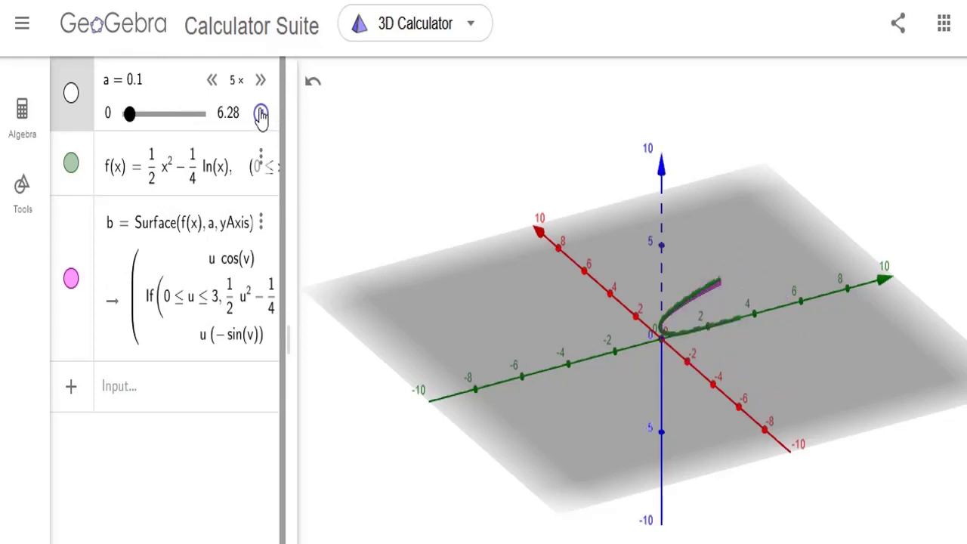
{"action": "left_click", "coordinate": [260, 114]}
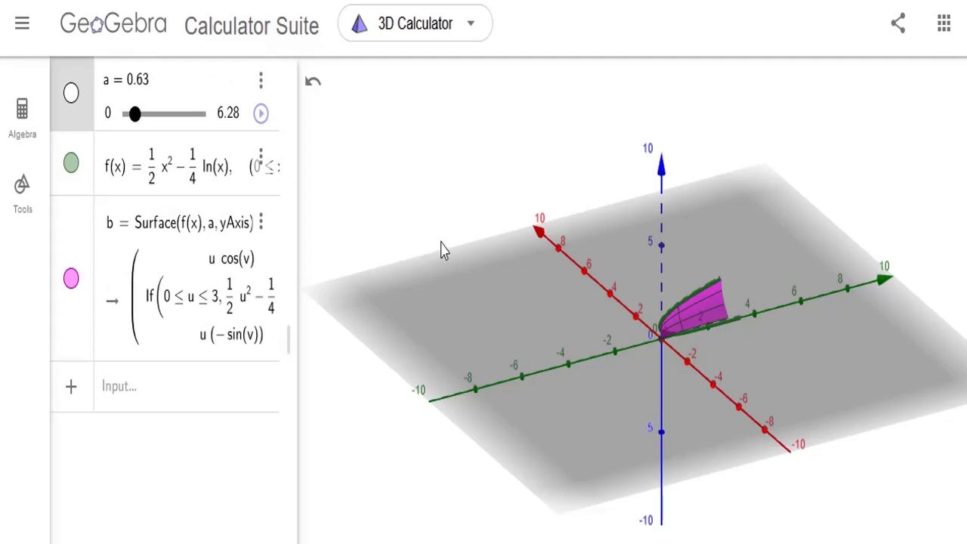
Hide the xy-plane and restart the animation of slider a from 0 for the logarithmic curve revolving about the y-axis
{"action": "right_click", "coordinate": [452, 311]}
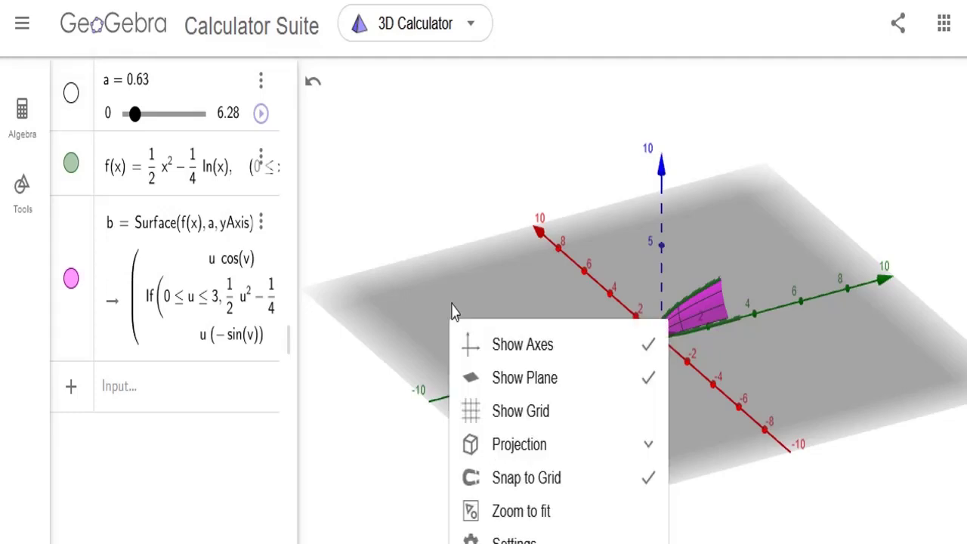
{"action": "left_click", "coordinate": [498, 377]}
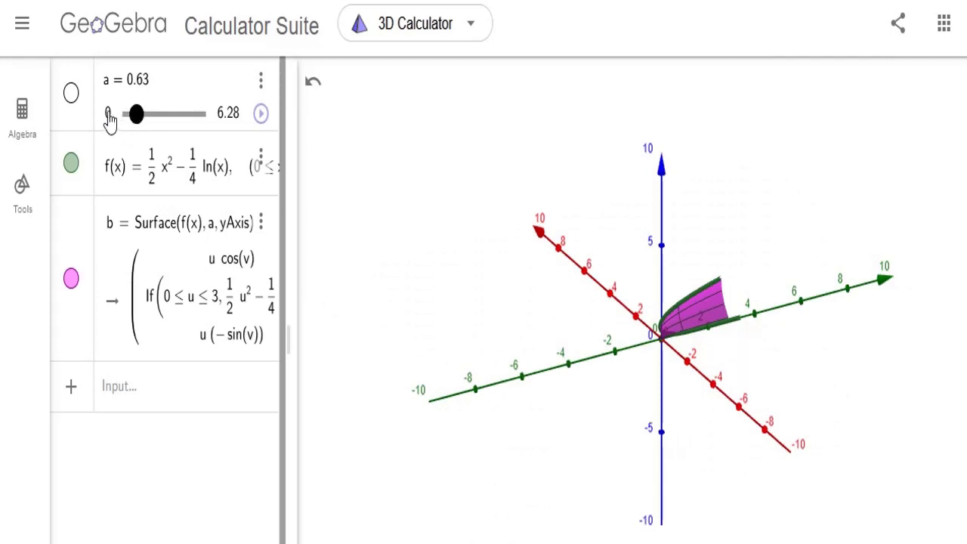
{"action": "left_click_drag", "start_coordinate": [110, 122], "coordinate": [133, 125]}
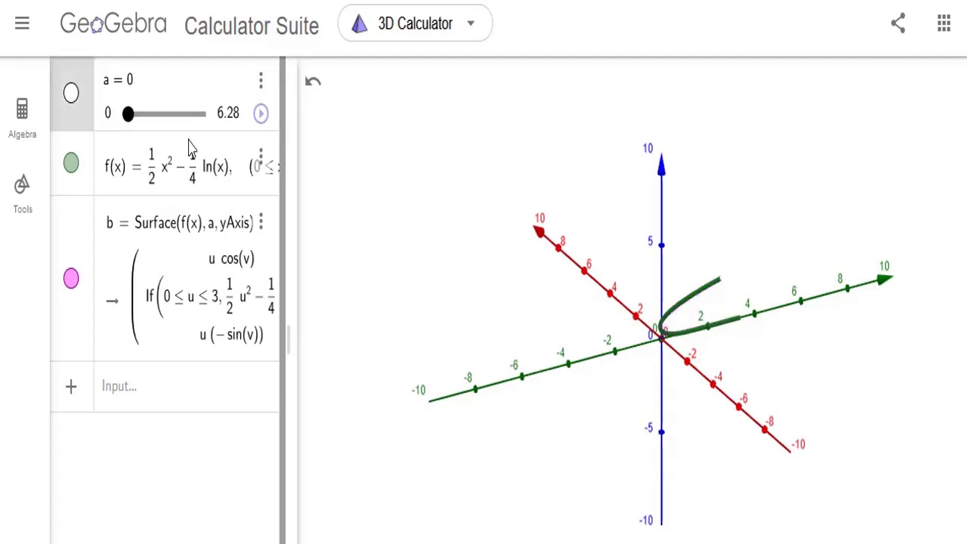
{"action": "left_click", "coordinate": [261, 113]}
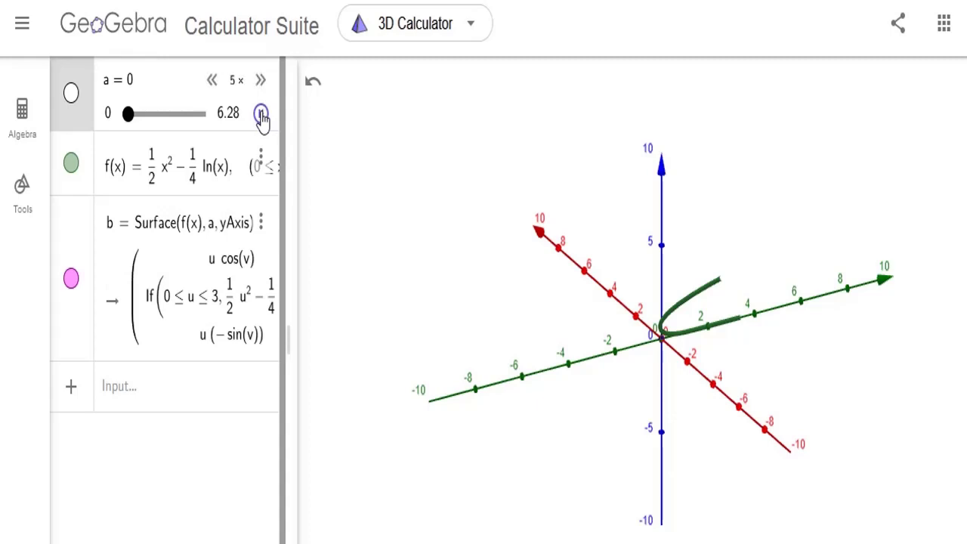